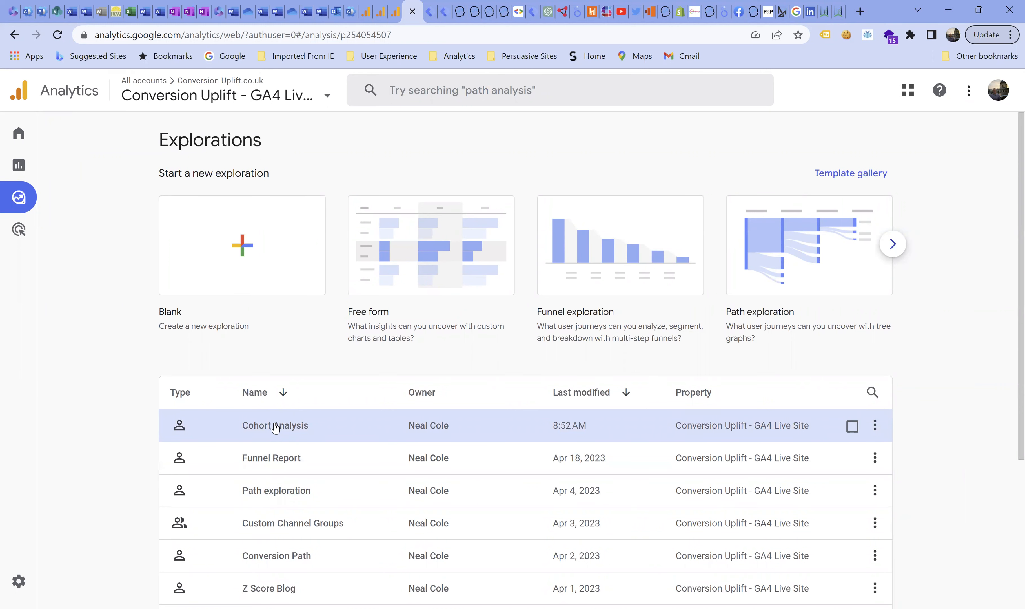
Open the Cohort Analysis exploration and start building a new custom user segment.
left_click(276, 425)
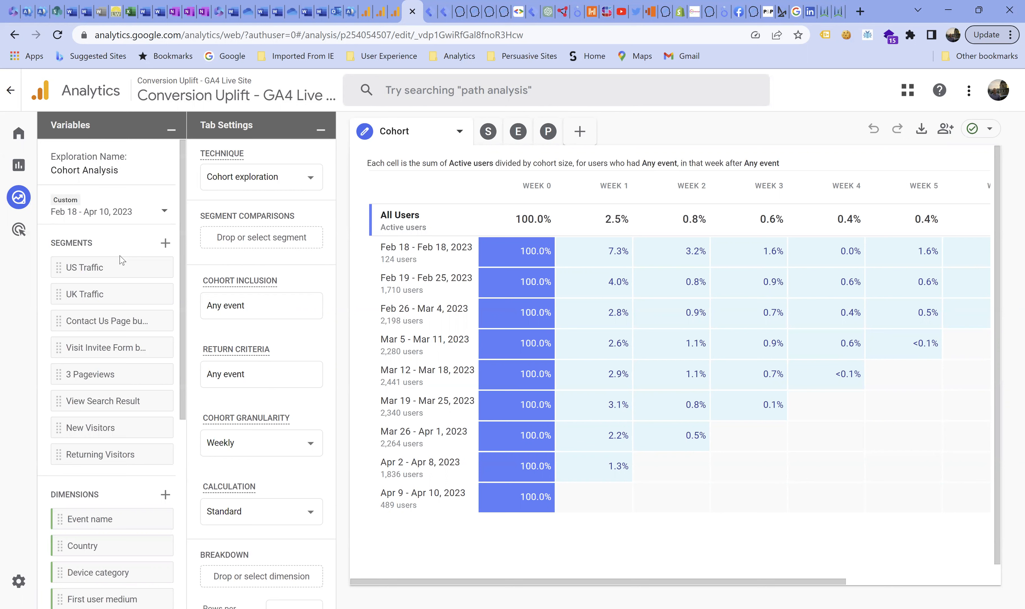
left_click(165, 243)
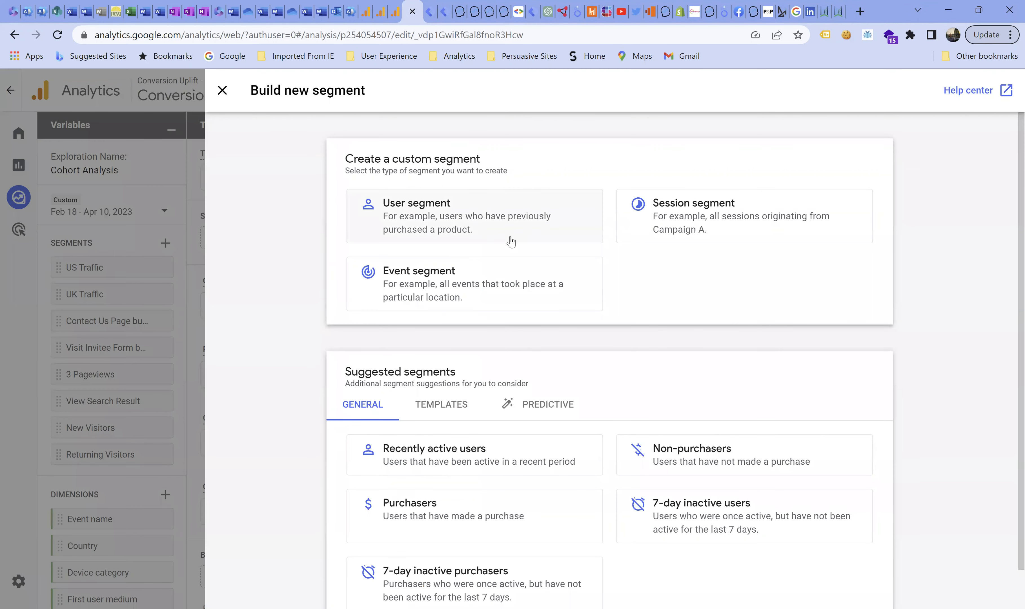
left_click(434, 222)
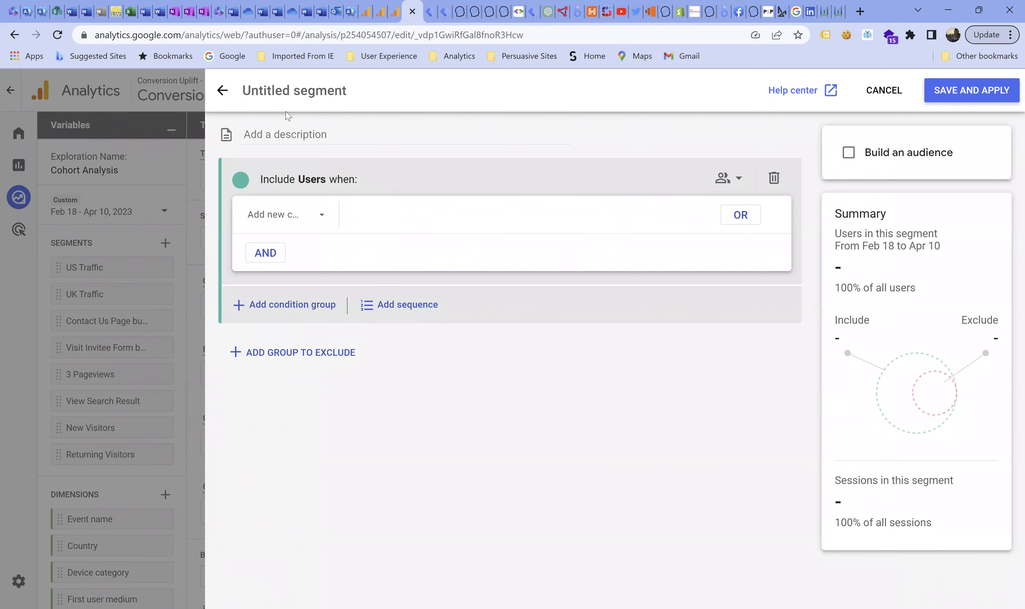
Name the new user segment "Exclude Login" and enter "Exclude Login" as its description.
left_click(290, 100)
type("Exclude Login")
left_click(270, 131)
type("Exc")
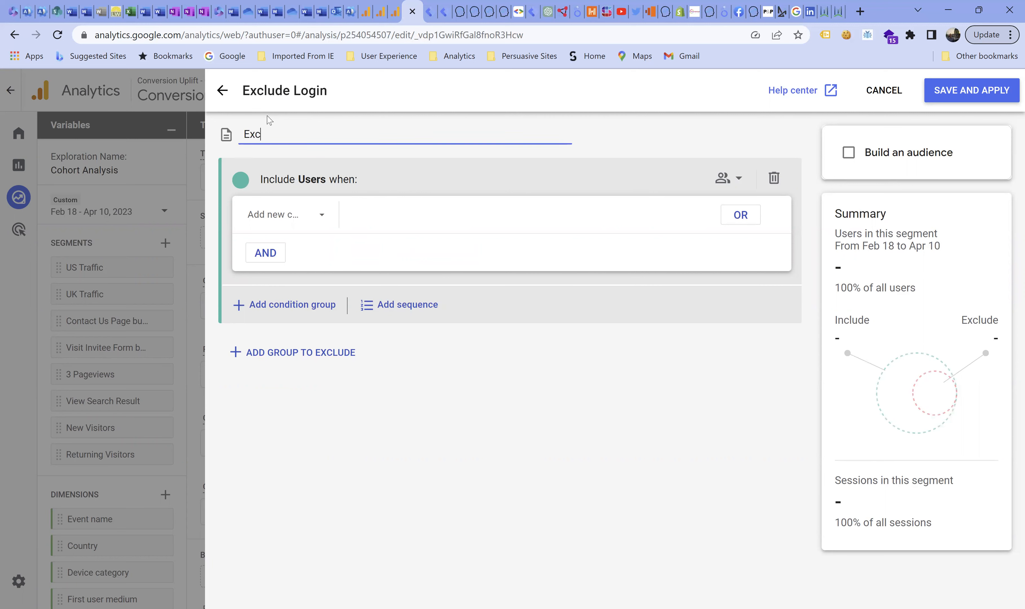
type("lude Login")
Remove the empty include condition group and add an exclude group that permanently excludes users.
left_click(775, 179)
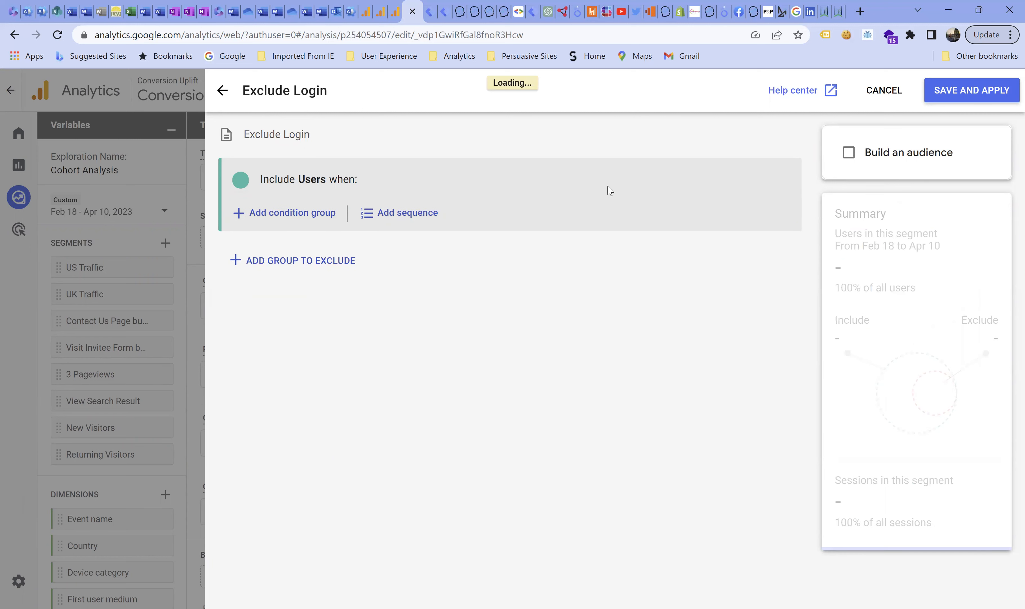
left_click(273, 261)
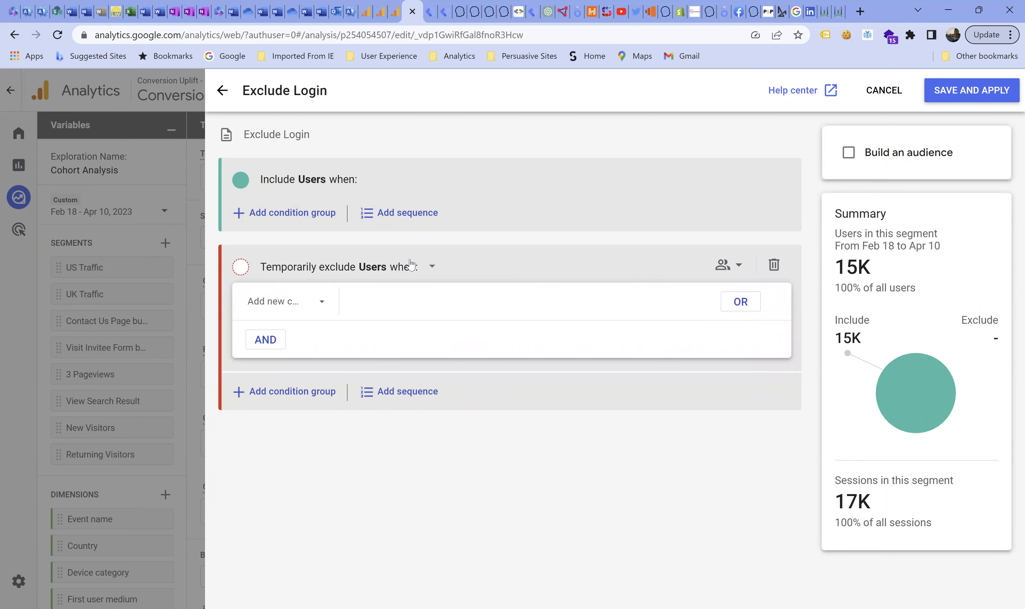
left_click(432, 269)
left_click(335, 299)
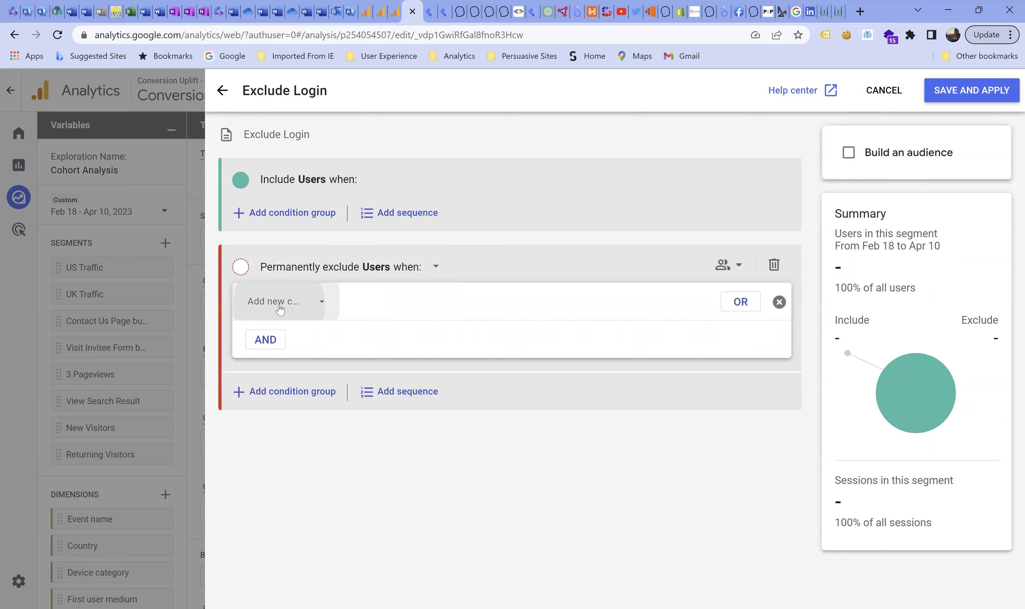
Set the permanent exclude group's condition to the login event, creating that event as the criterion.
left_click(280, 304)
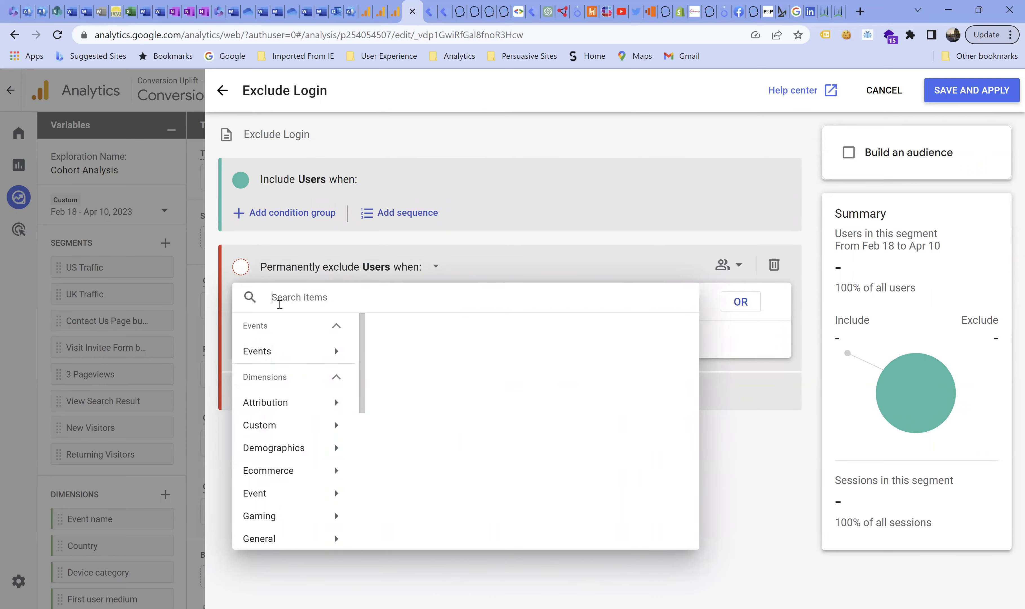
type("l")
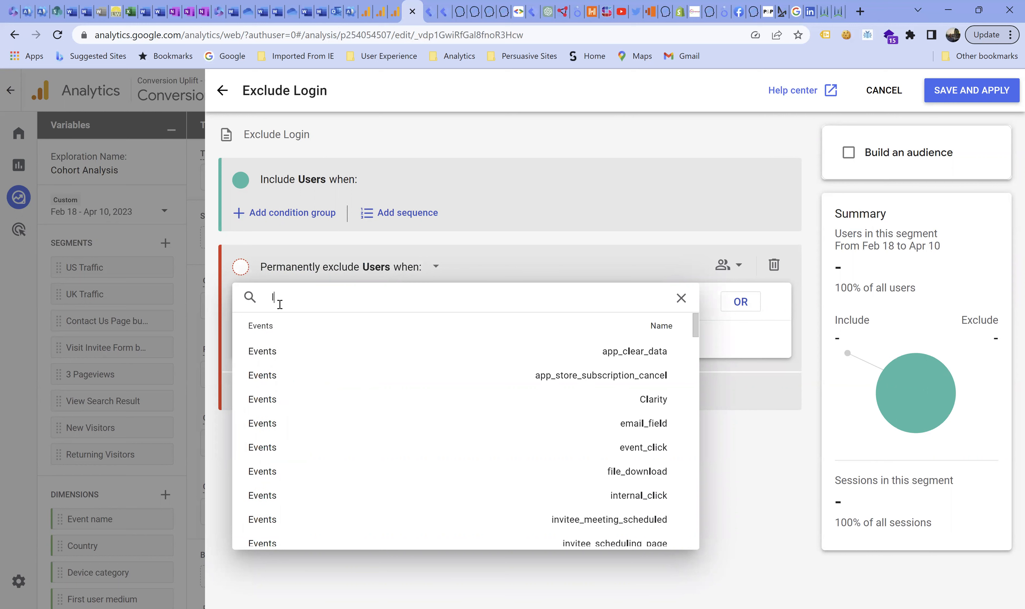
type("ogin")
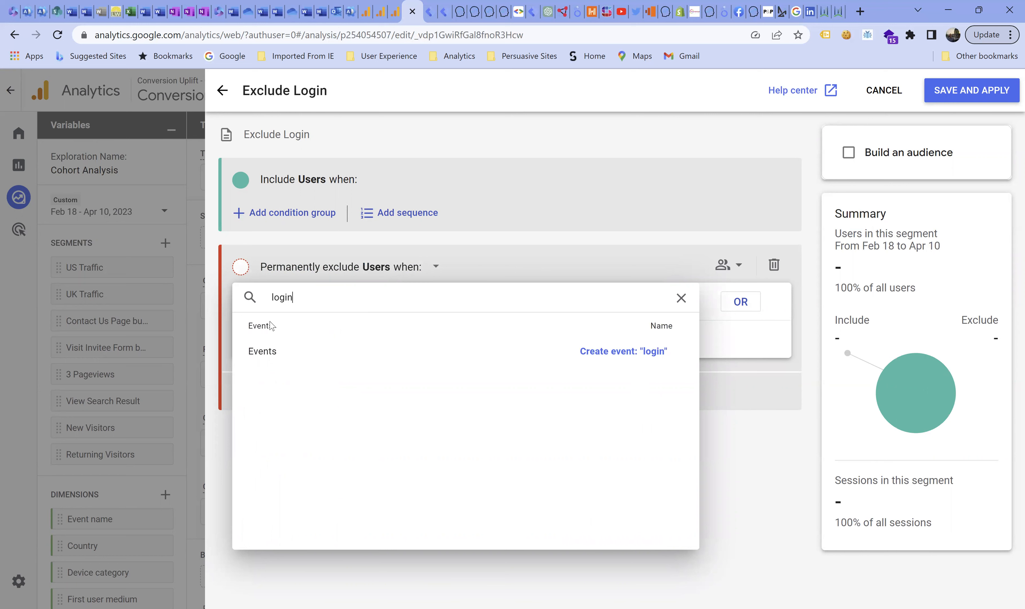
left_click(266, 354)
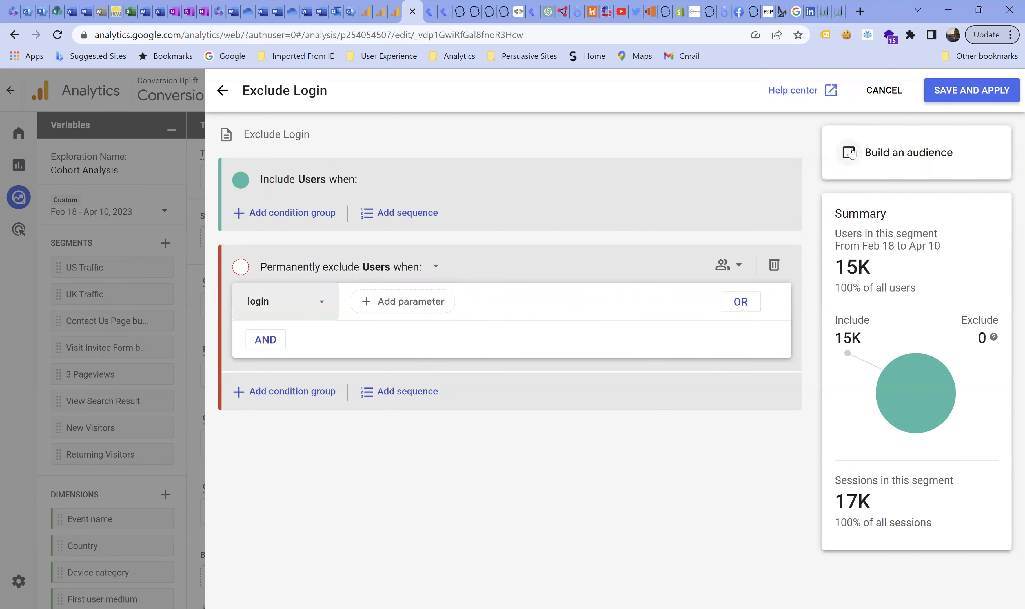
Enable Build an audience for the segment to view its membership options, and disable it again.
left_click(848, 154)
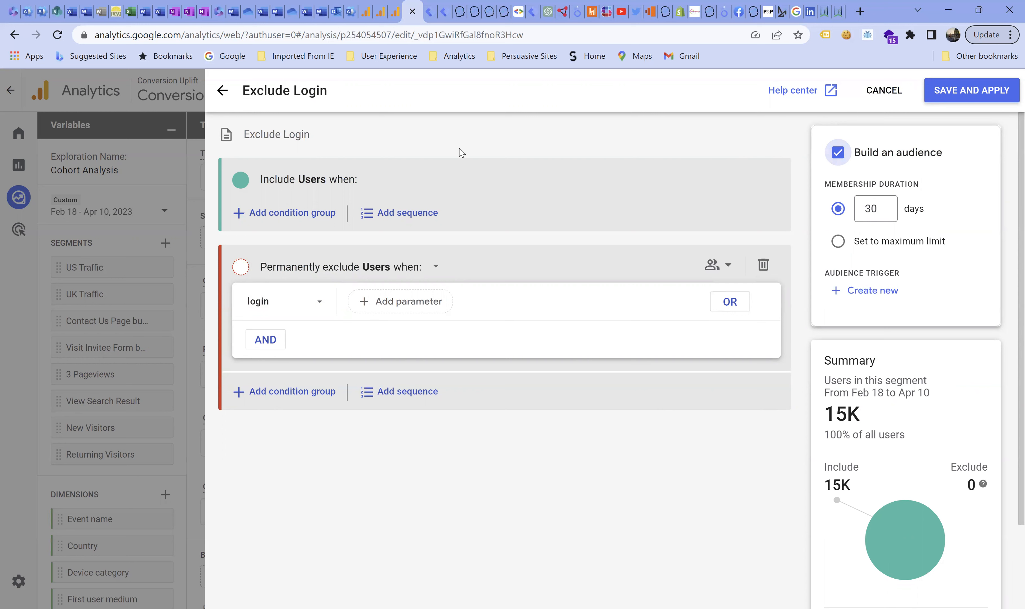
left_click(838, 155)
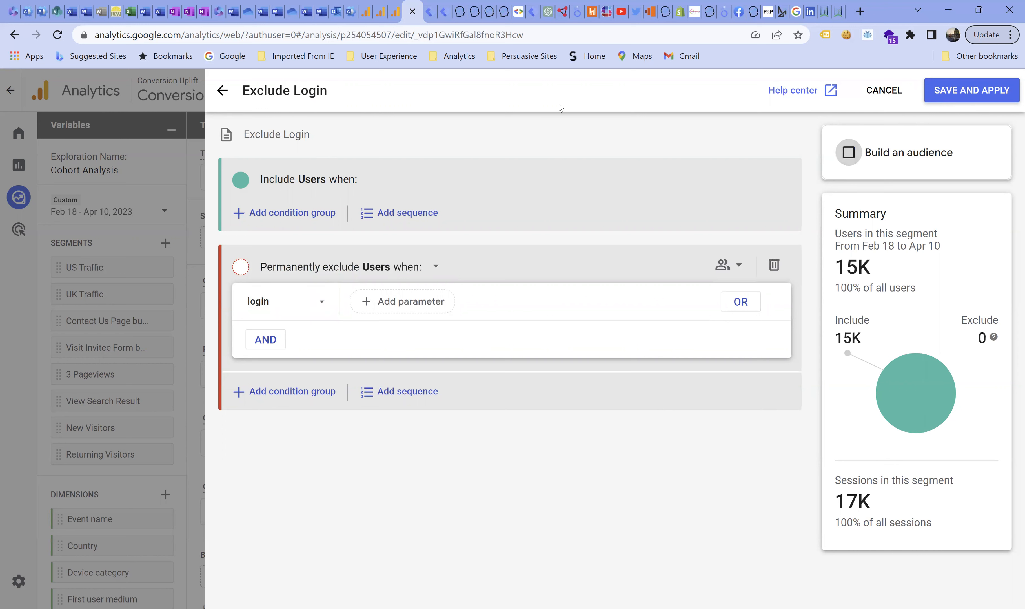
left_click(877, 97)
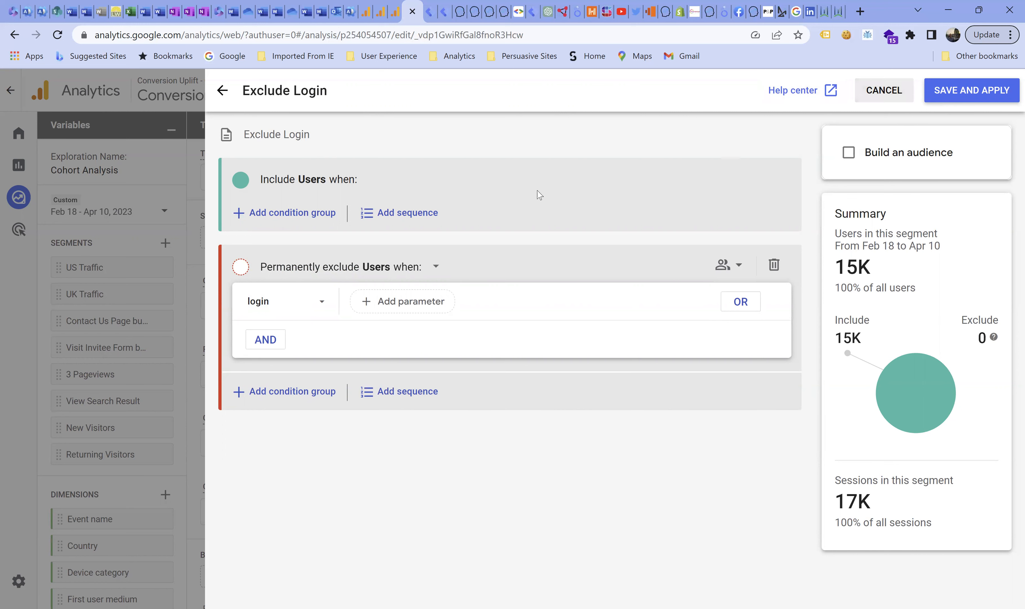
Add a sequence to the segment's include group and leave the segment editor without saving.
left_click(398, 220)
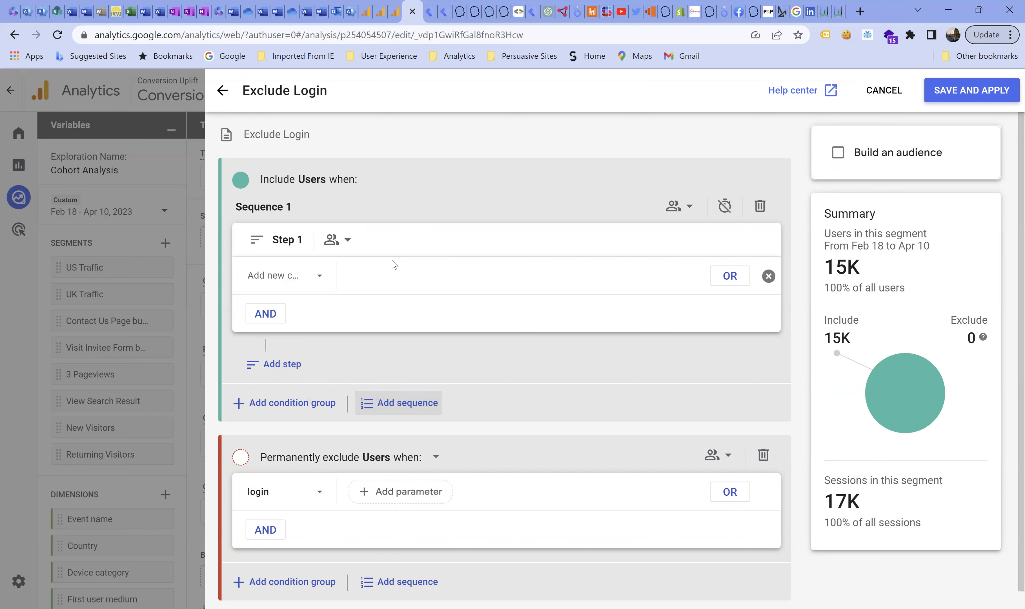
left_click(223, 95)
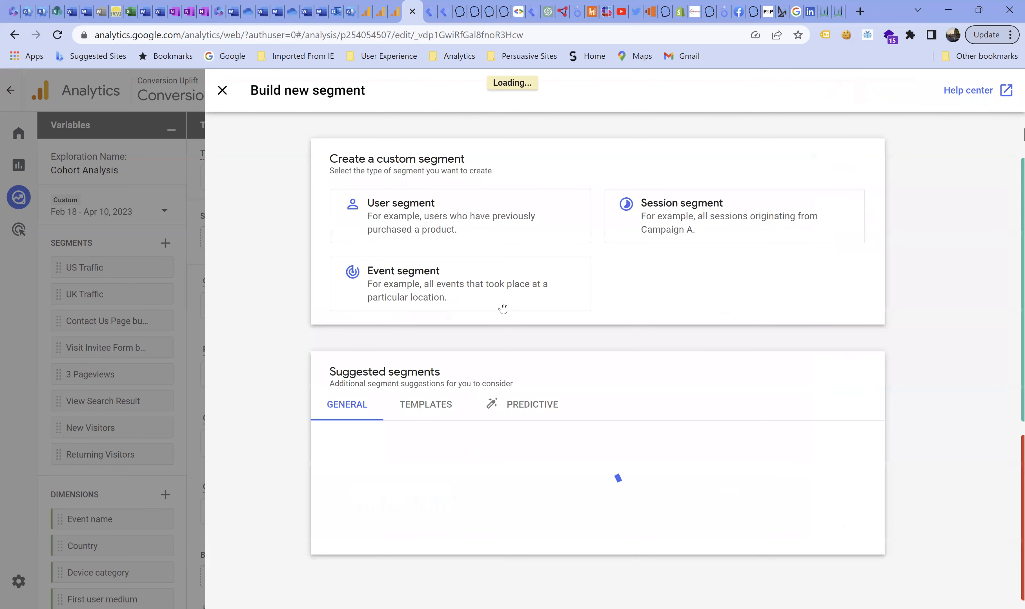
Examine the predictive suggested segments and their eligibility status, and close the segment builder.
scroll(489, 401, "down", 1)
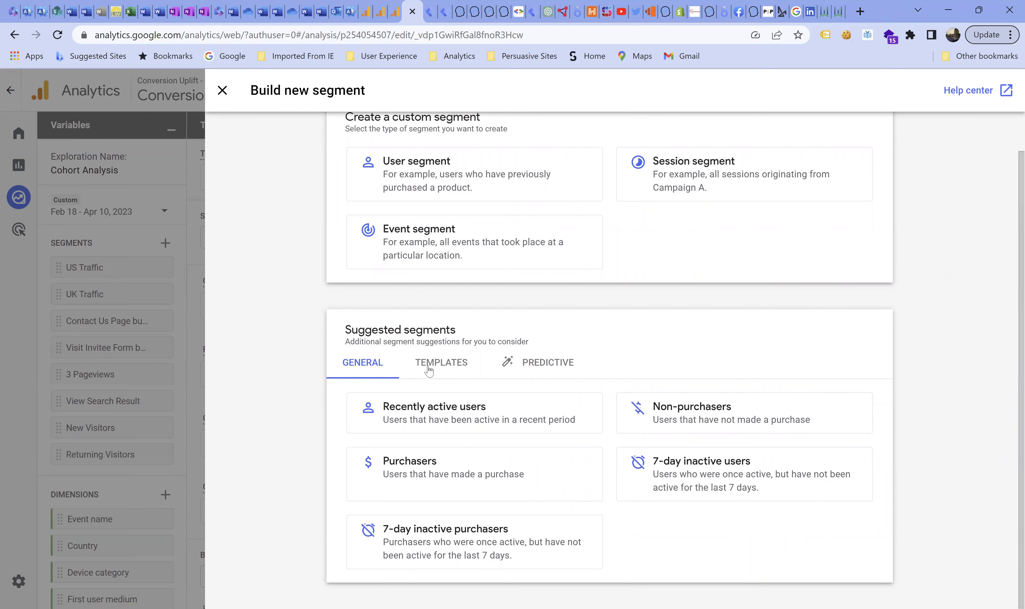
left_click(540, 368)
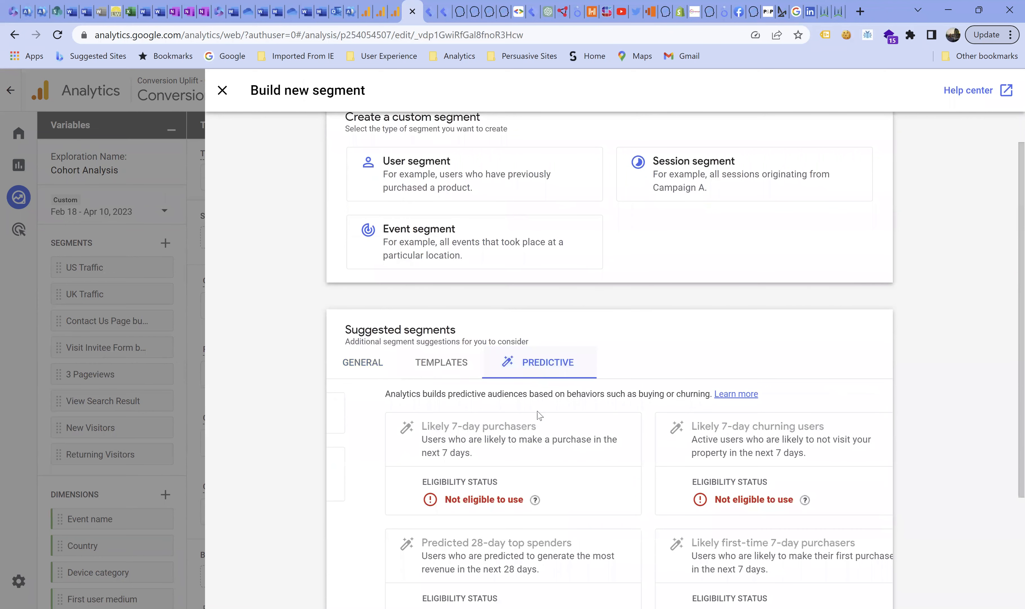
scroll(518, 429, "down", 1)
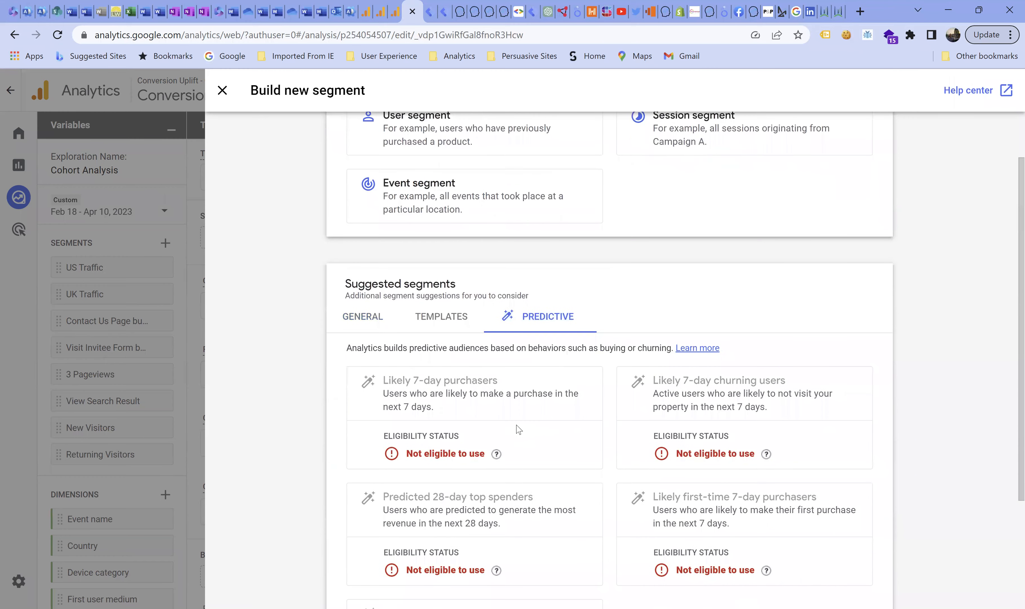
scroll(519, 429, "down", 3)
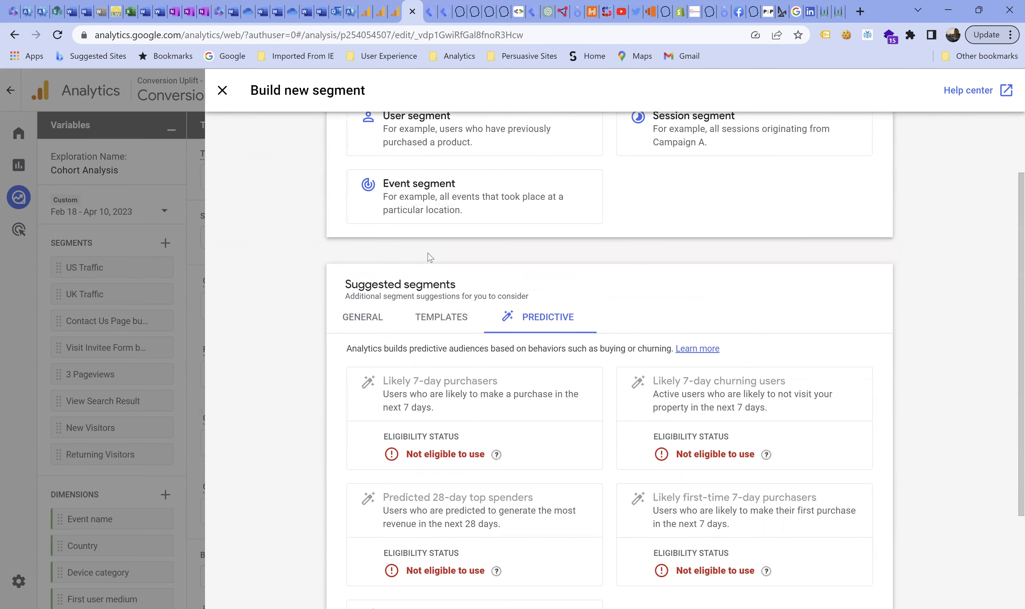
scroll(430, 257, "up", 2)
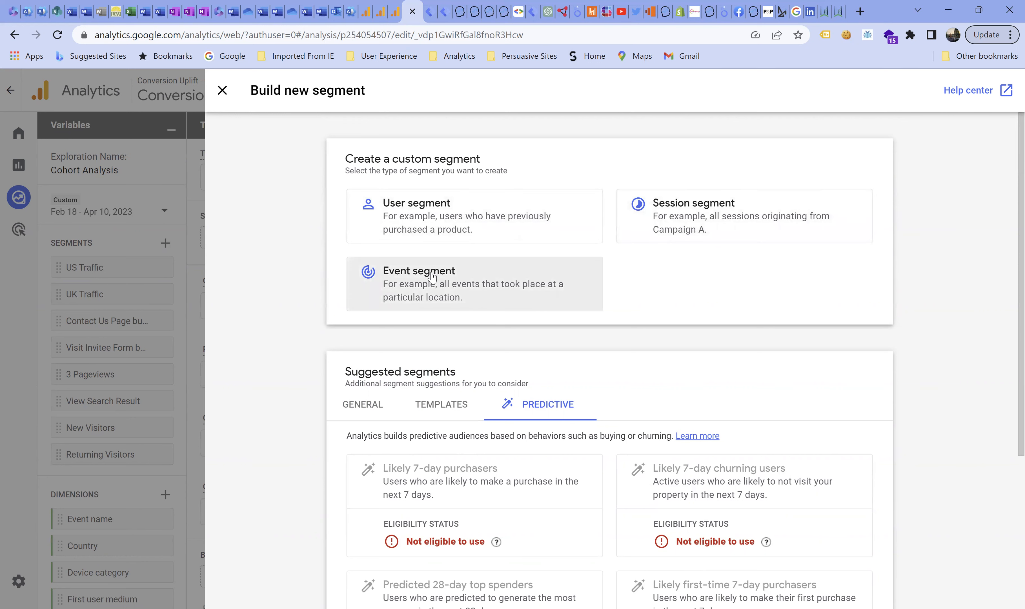
left_click(223, 90)
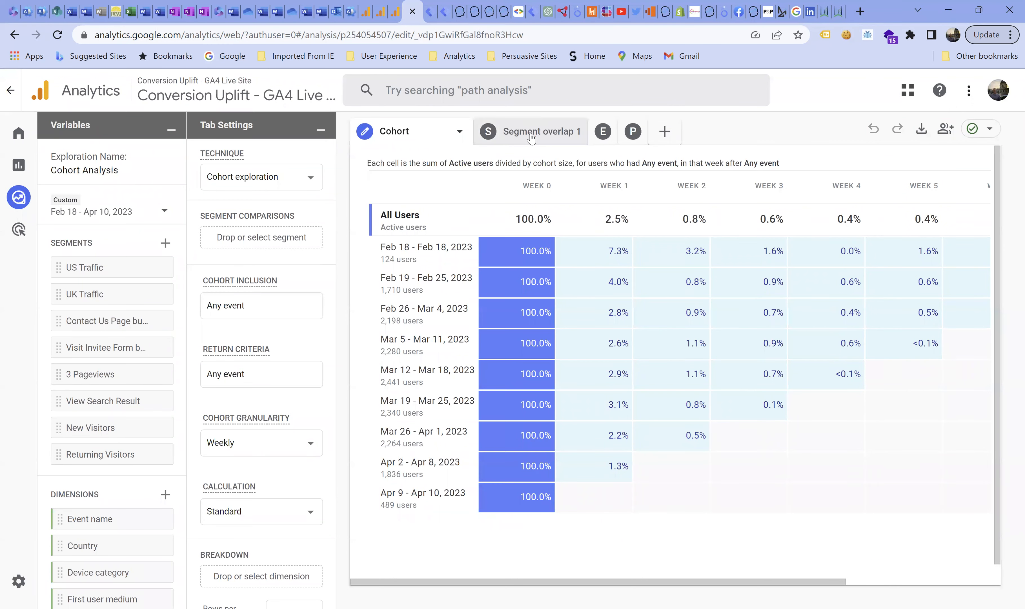
Switch to the Segment overlap 1 exploration and open the US Traffic segment for editing.
left_click(531, 133)
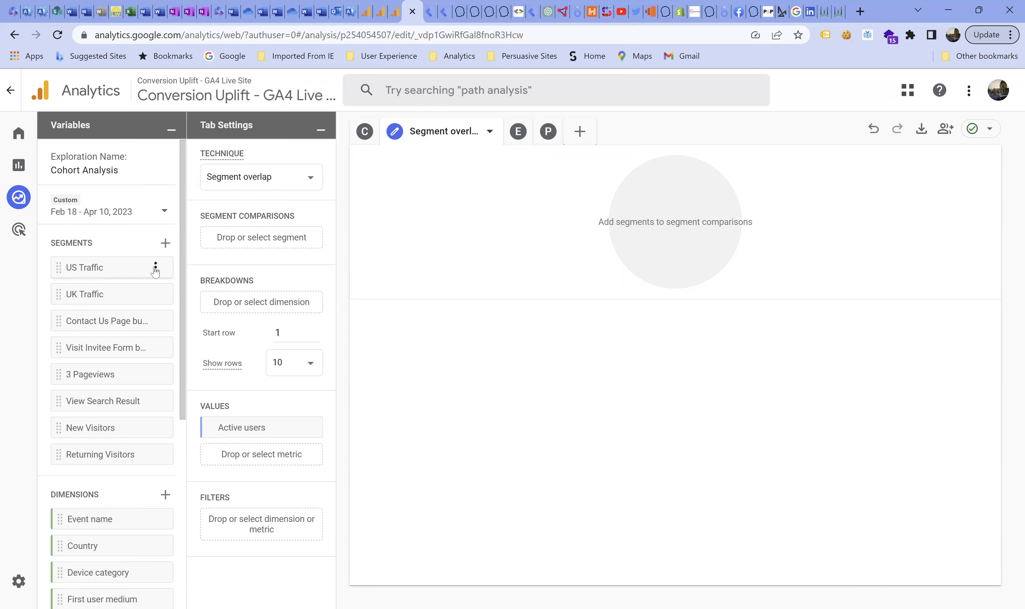
left_click(155, 268)
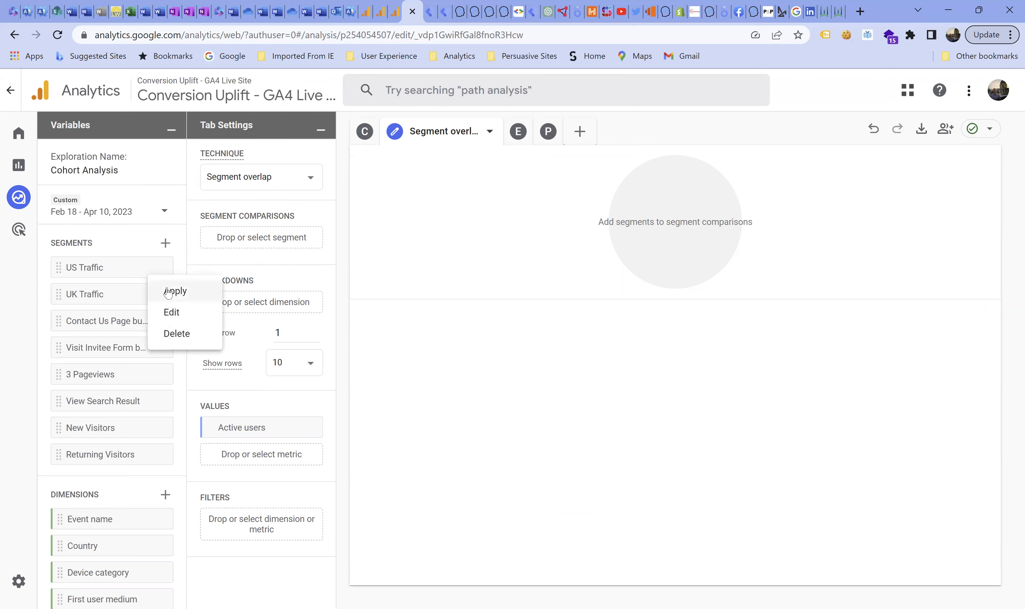
left_click(171, 313)
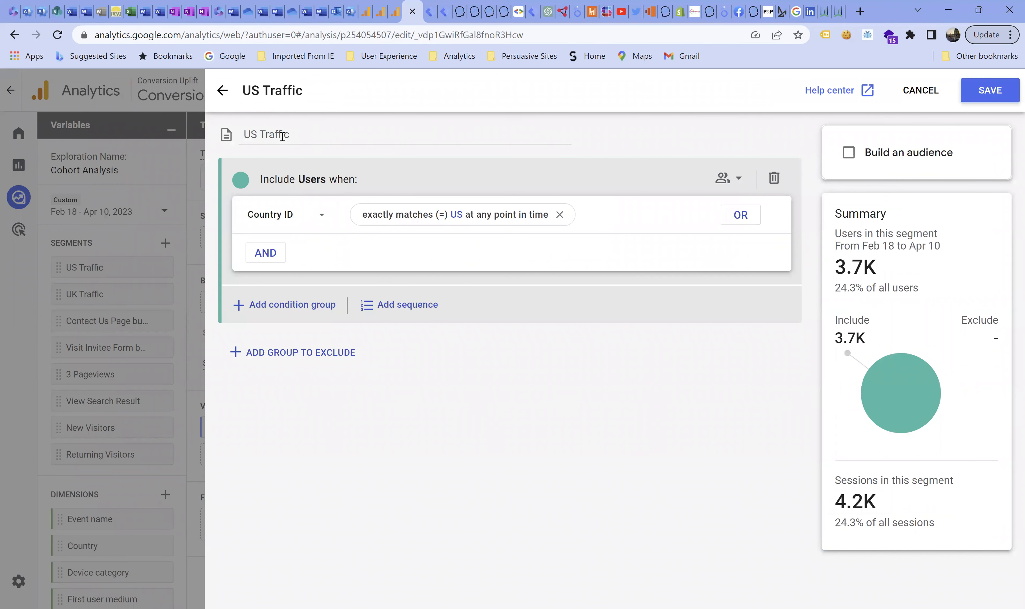
Set the US Traffic segment's condition to Country ID exactly matches (=) US at any point in time, and save the segment.
left_click(290, 212)
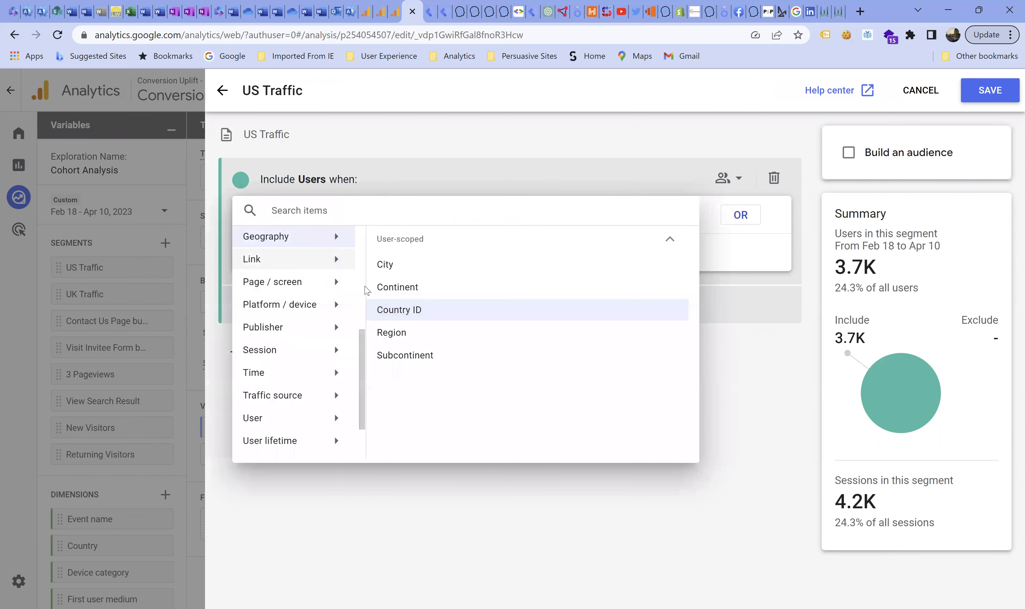
left_click(382, 309)
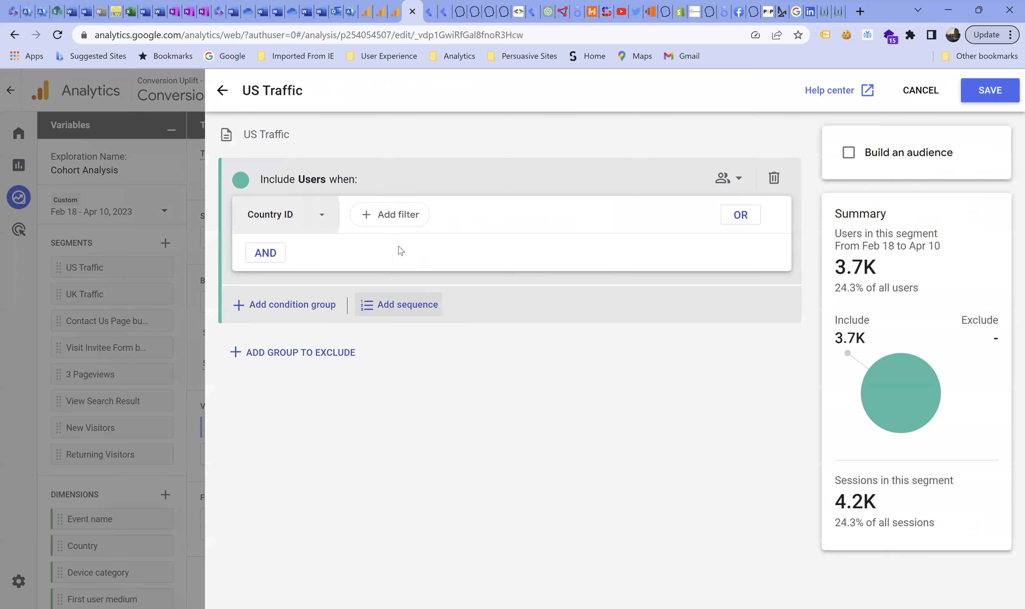
left_click(397, 225)
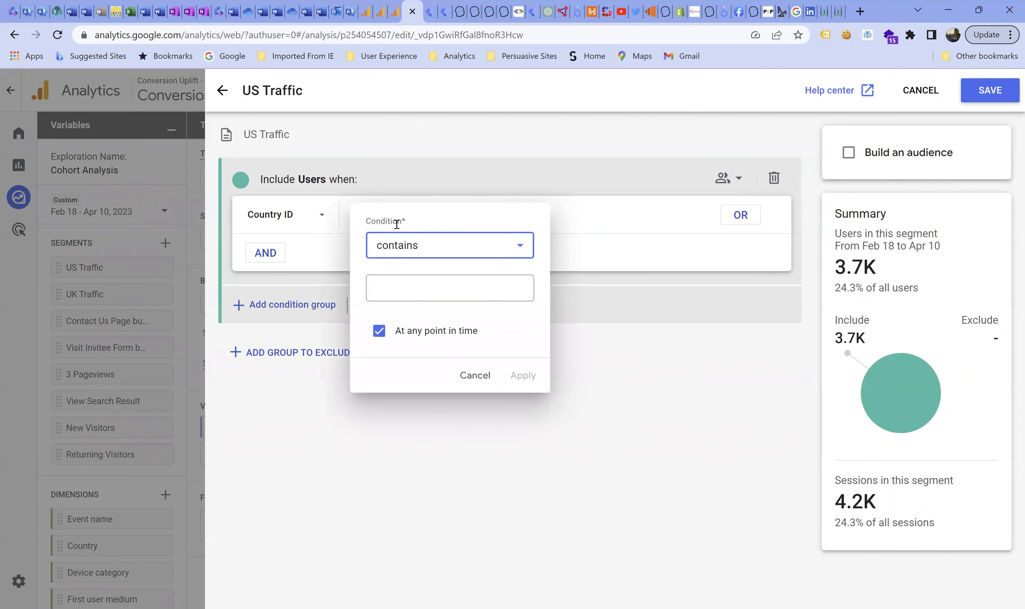
left_click(400, 249)
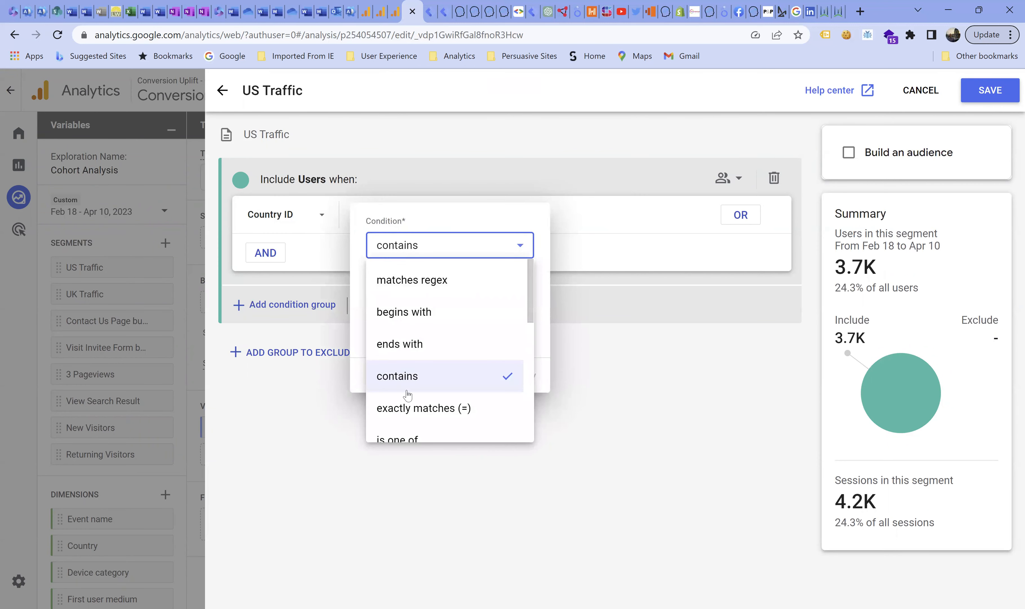
left_click(417, 403)
left_click(408, 286)
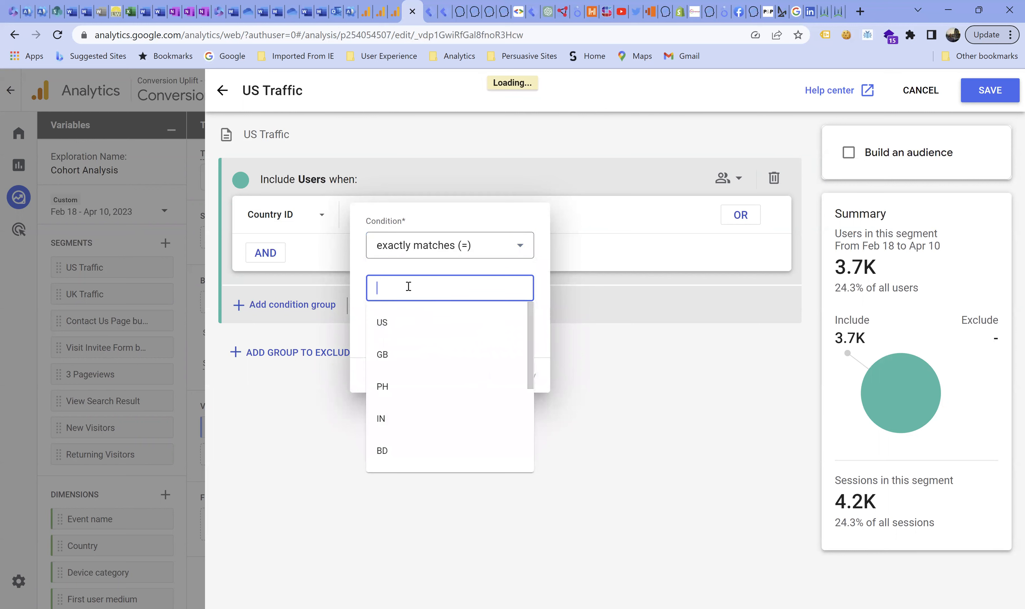
left_click(394, 324)
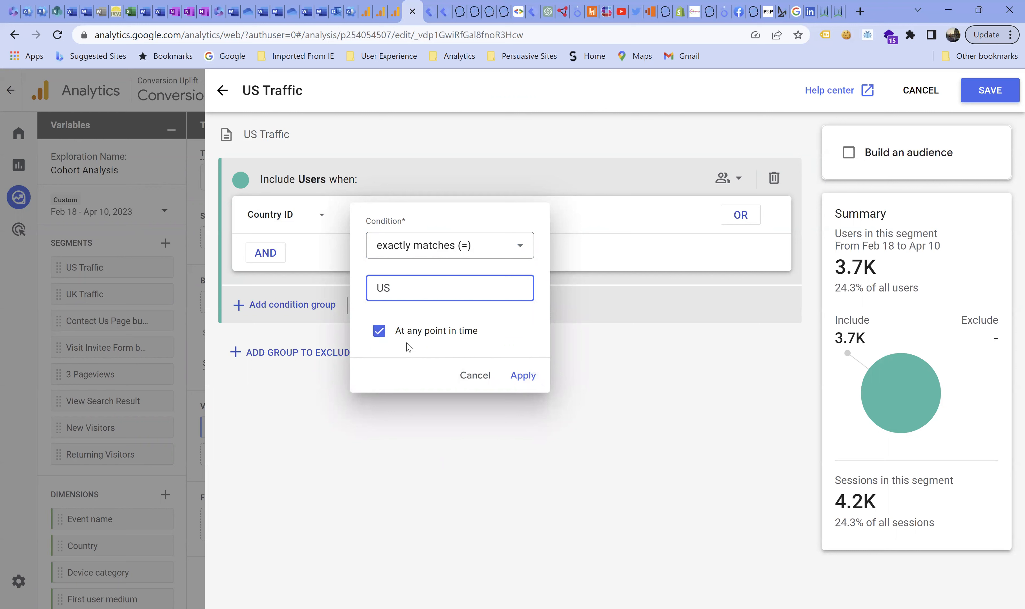
left_click(530, 377)
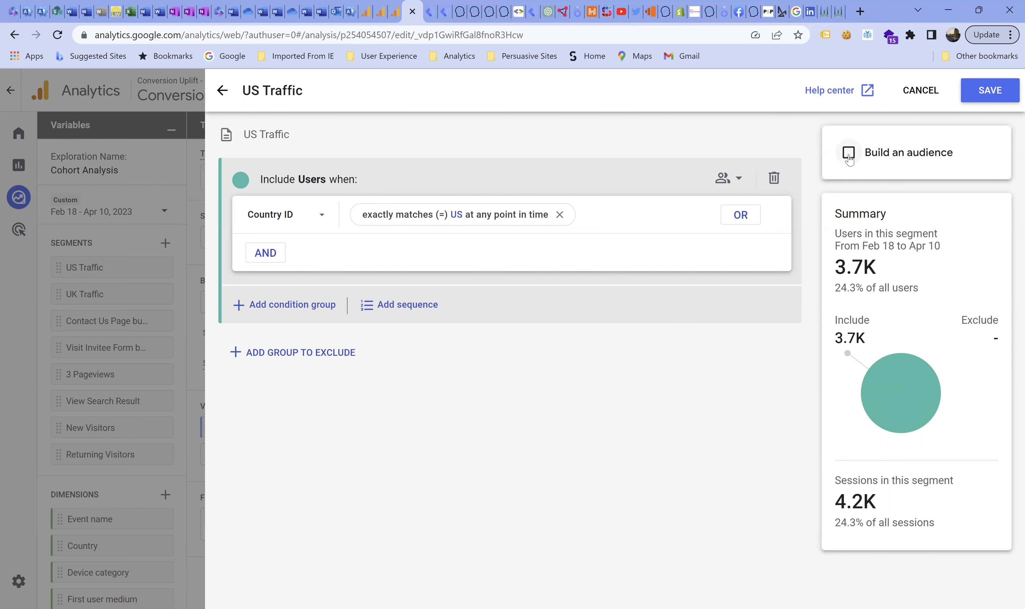
left_click(999, 94)
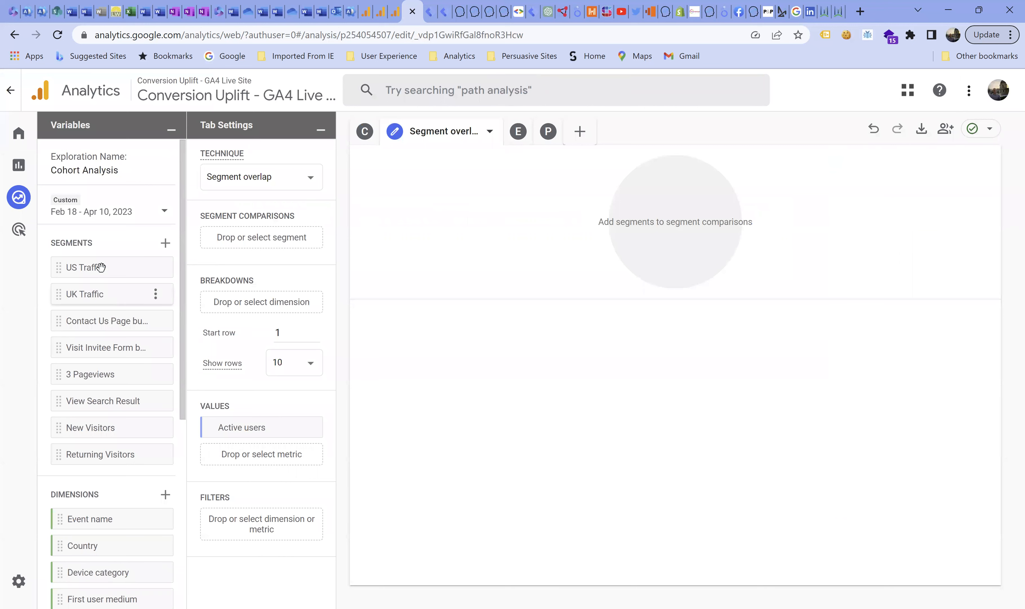
Add the US Traffic and UK Traffic segments to the segment overlap's segment comparisons.
left_click_drag(102, 265, 270, 236)
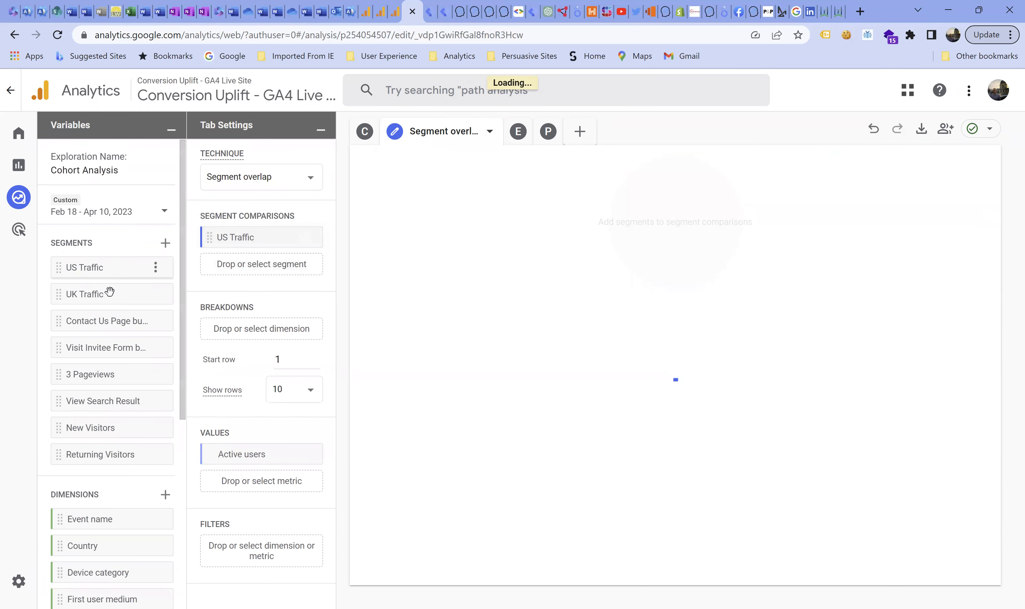
left_click_drag(137, 293, 242, 262)
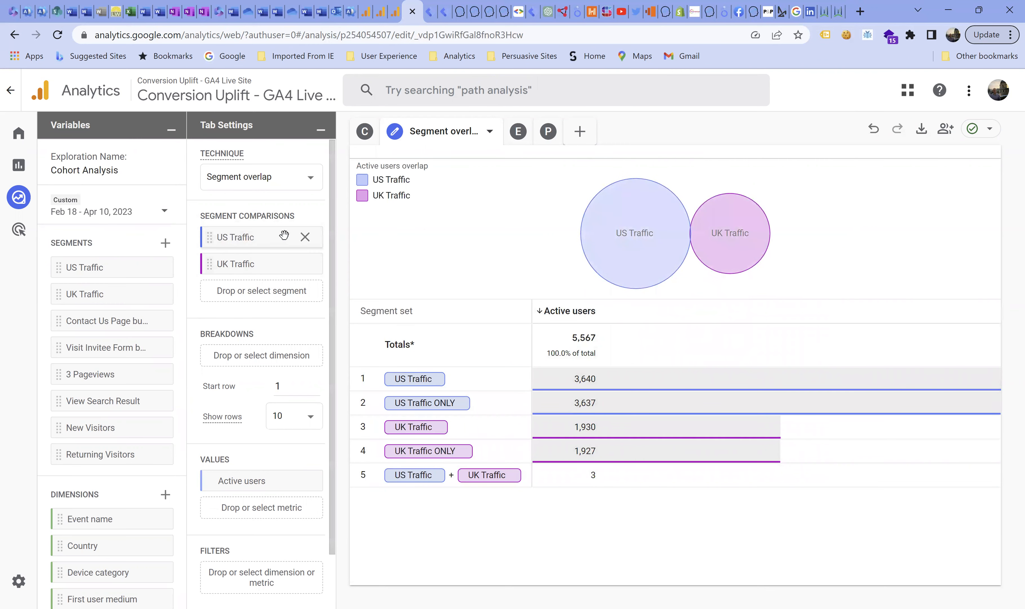
Remove the US Traffic and UK Traffic segments from the overlap's segment comparisons.
left_click(305, 237)
left_click(305, 237)
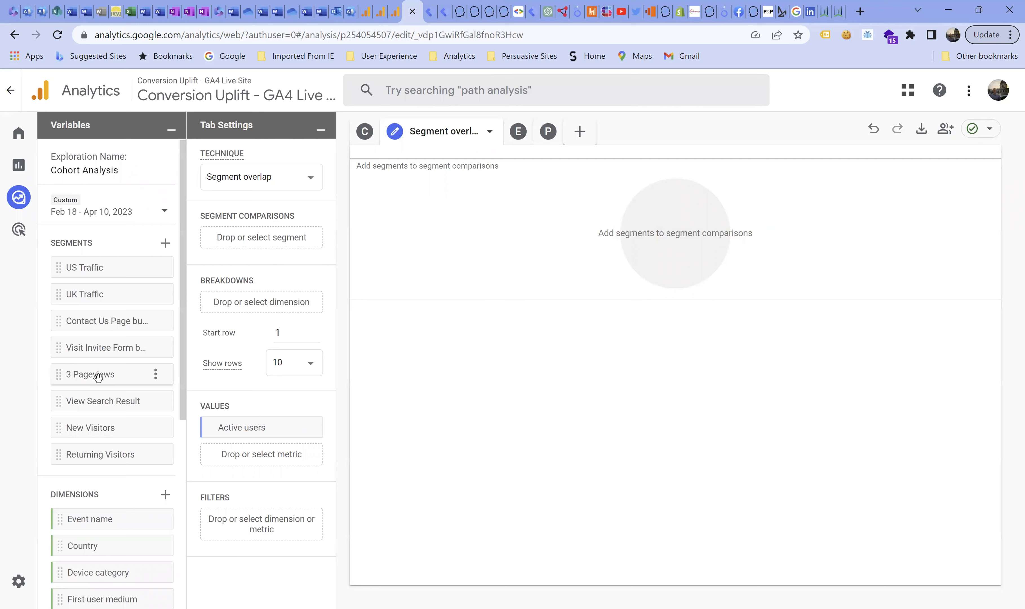
Examine the conditions and summaries of the 3 Pageviews and View Search Result segments in the segment builder, closing each without saving.
left_click(156, 377)
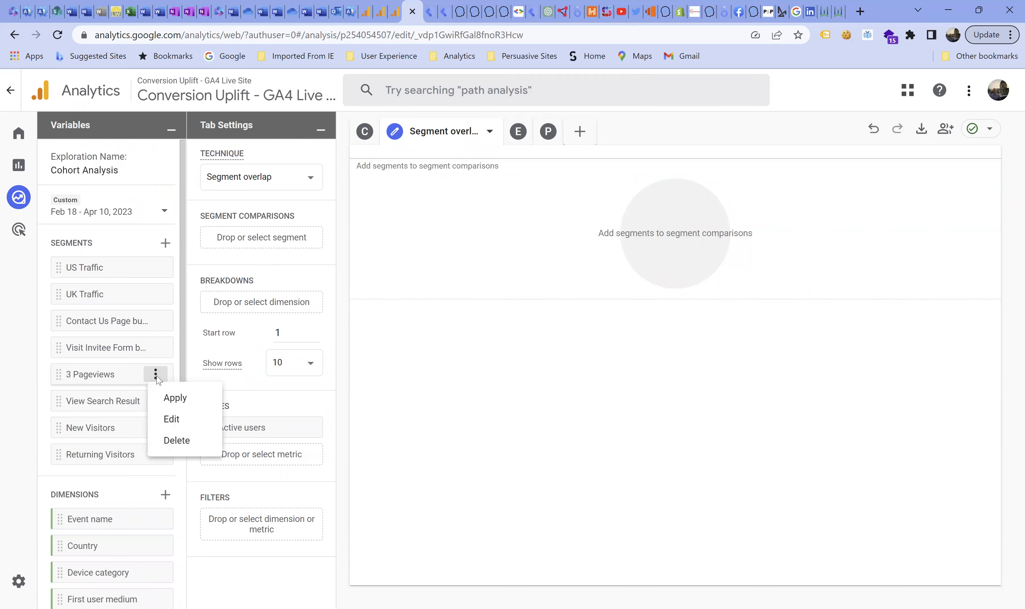
left_click(174, 417)
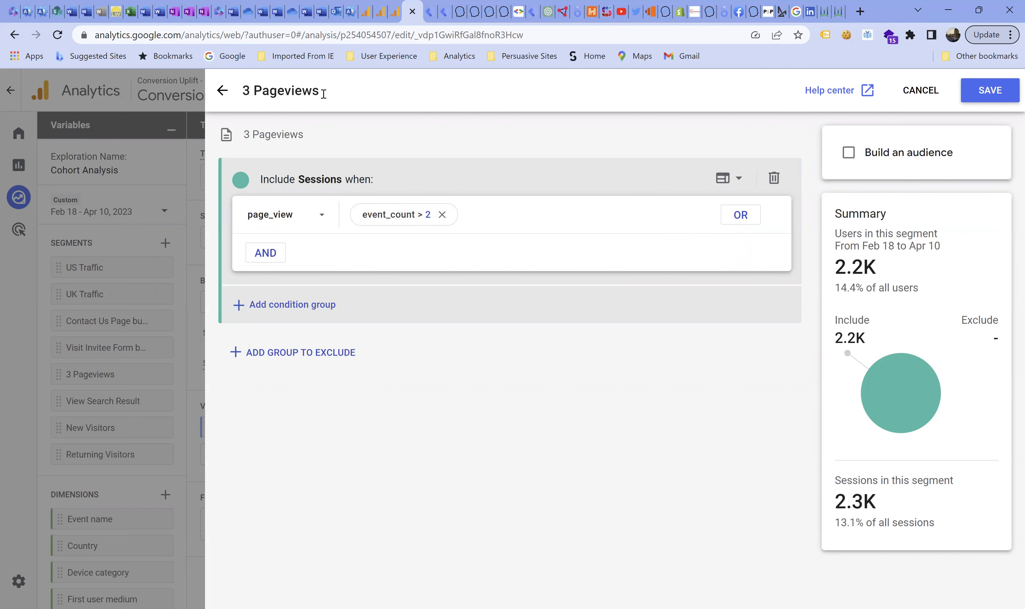
left_click(223, 90)
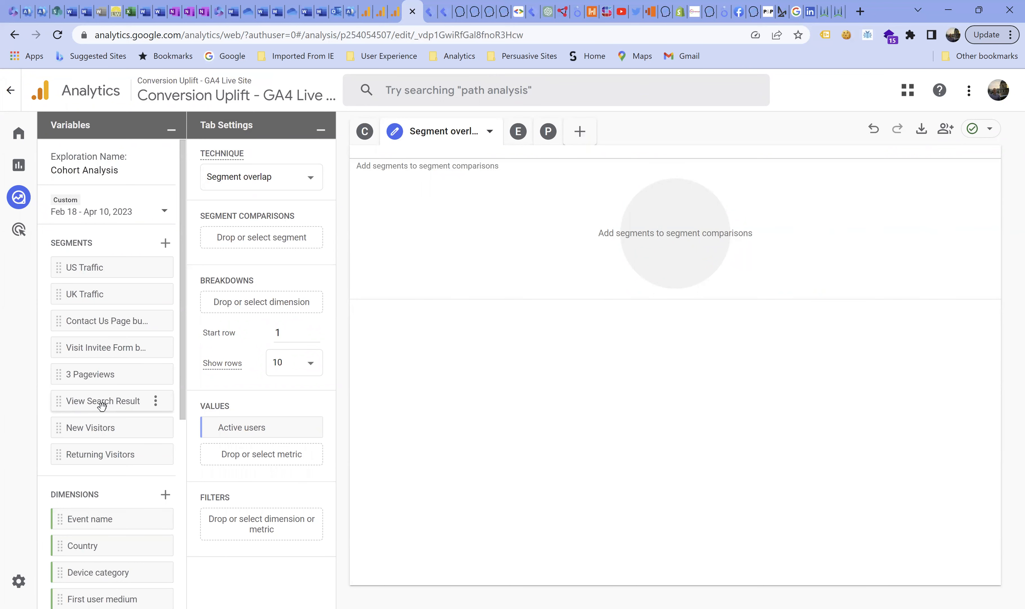
left_click(155, 402)
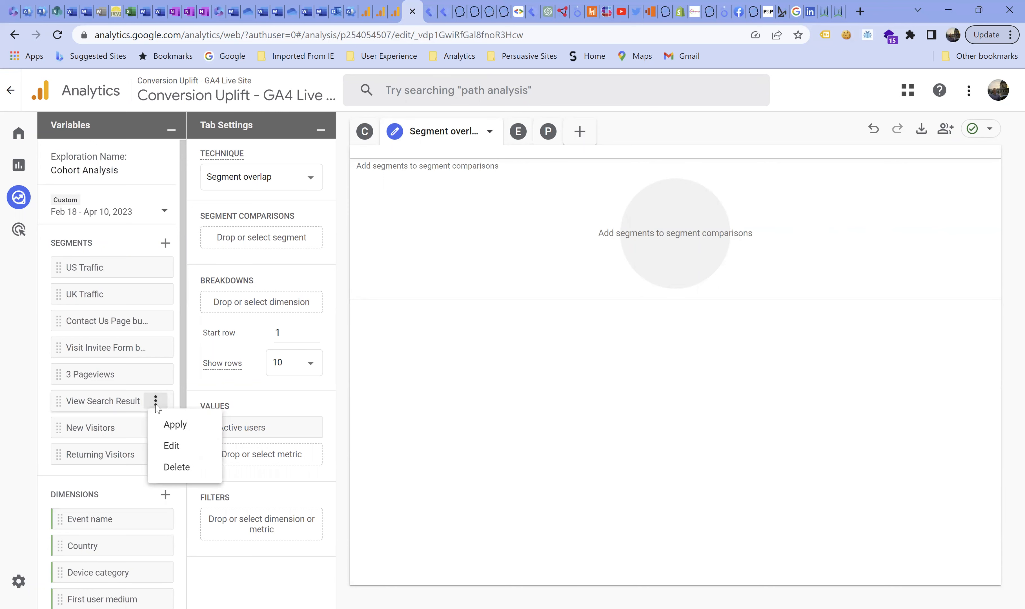
left_click(171, 446)
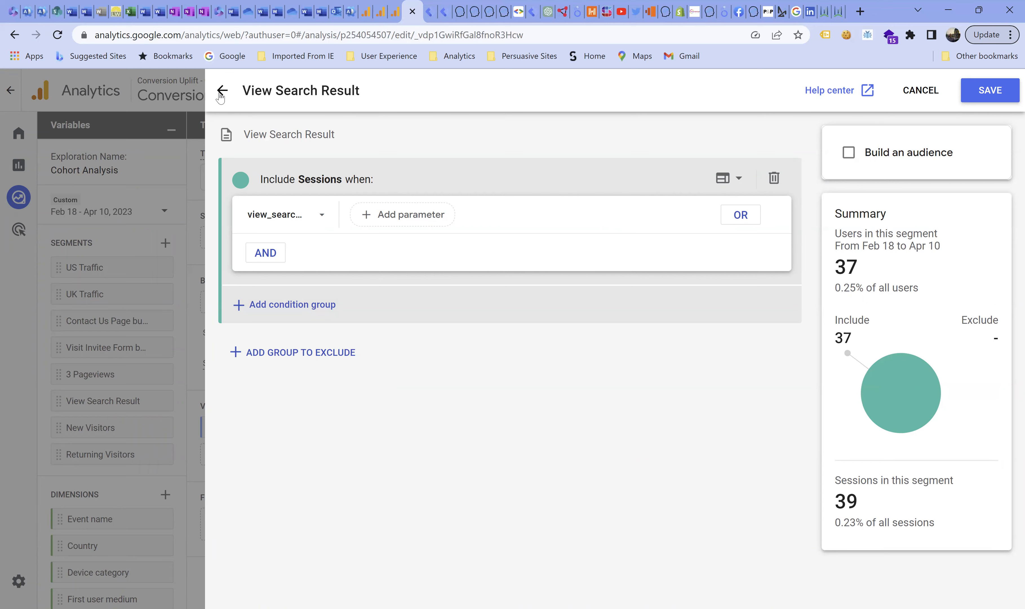
left_click(920, 96)
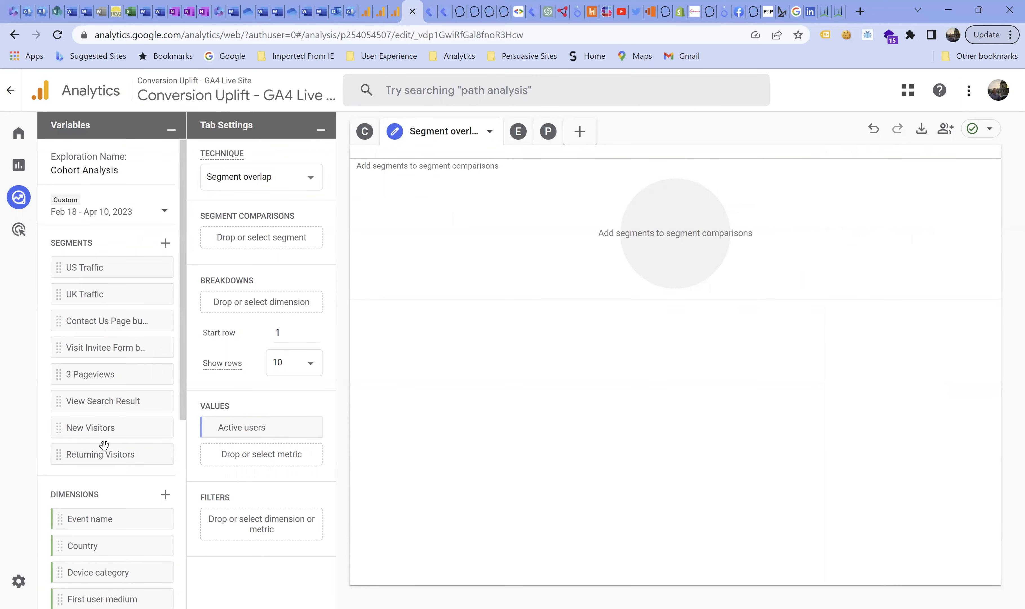
Examine the session number conditions of the New Visitors and Returning Visitors segments, closing each one without saving.
mouse_move(148, 433)
left_click(156, 429)
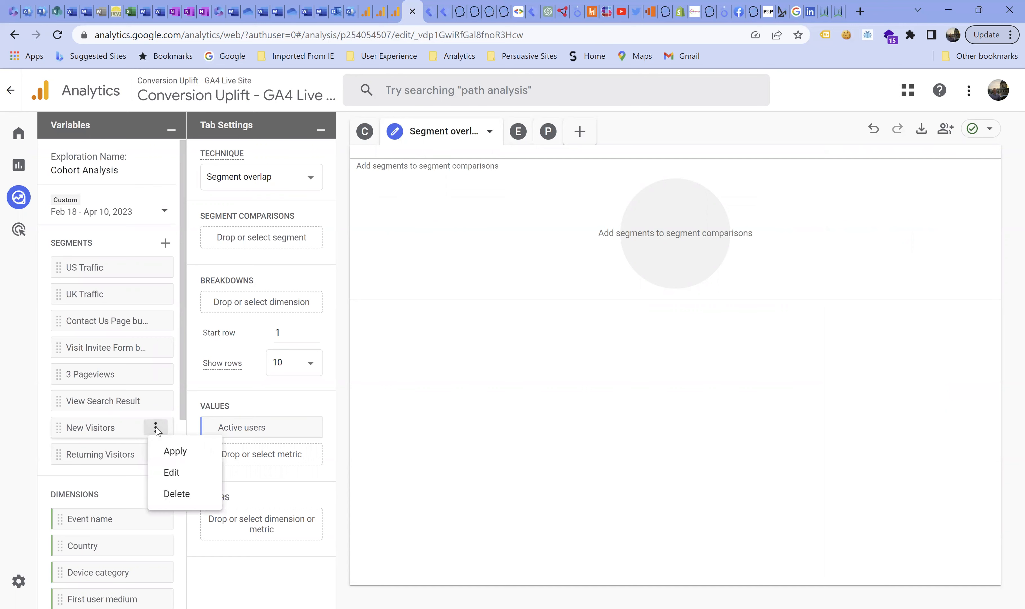
left_click(168, 472)
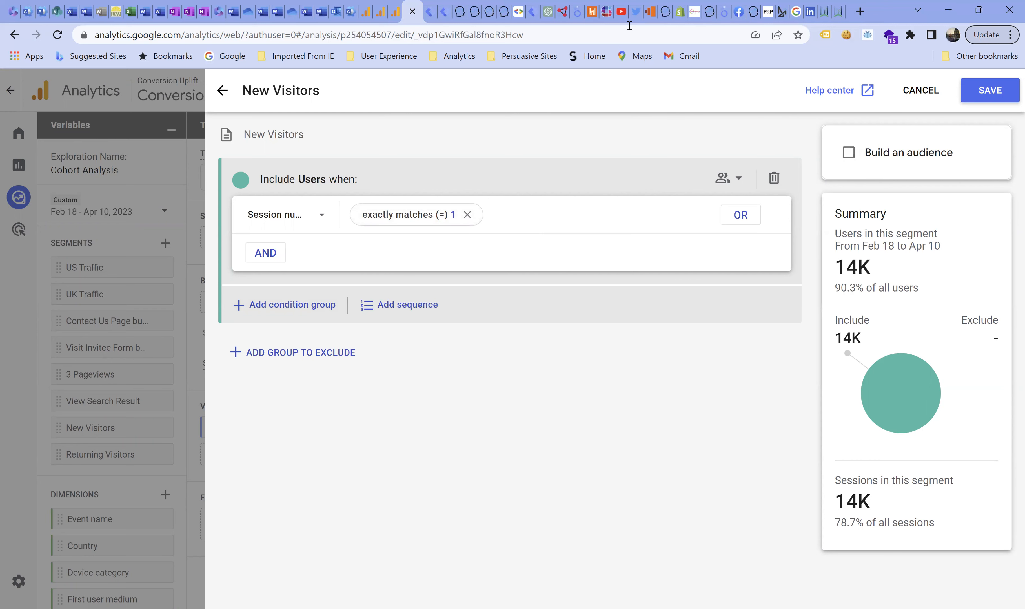
left_click(920, 91)
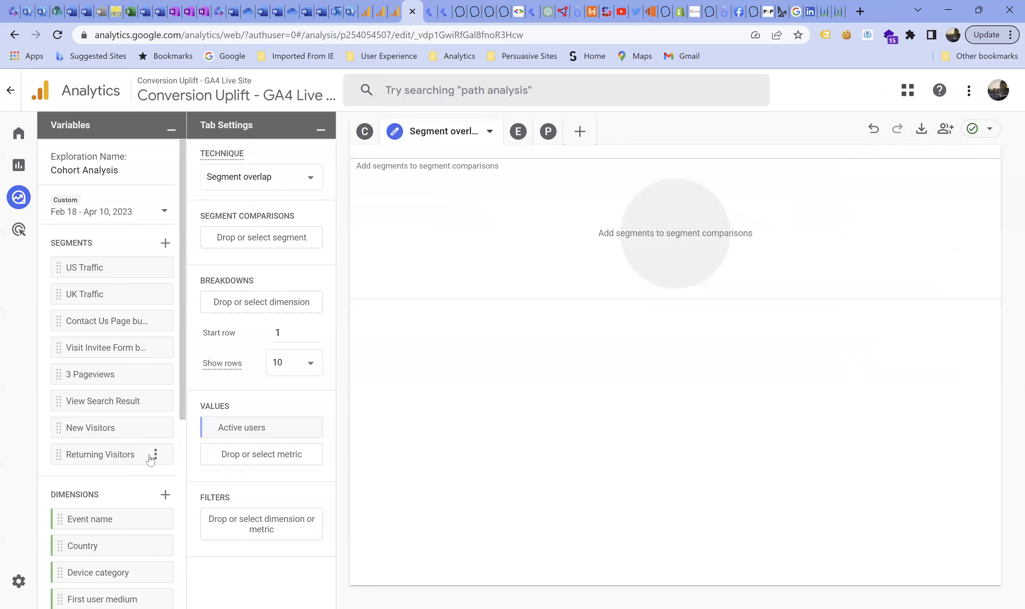
left_click(156, 455)
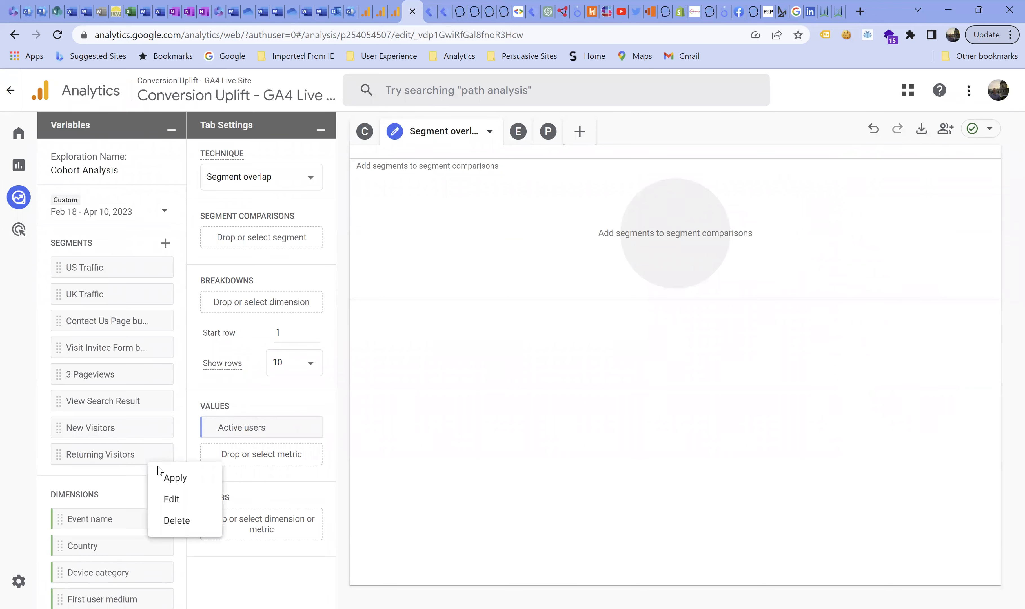
left_click(172, 499)
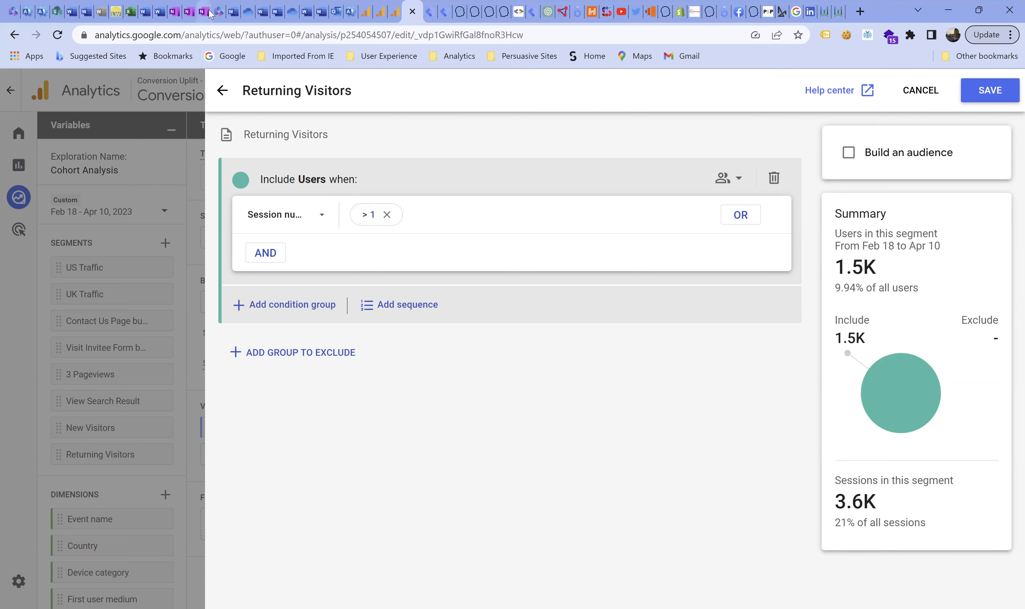
left_click(923, 95)
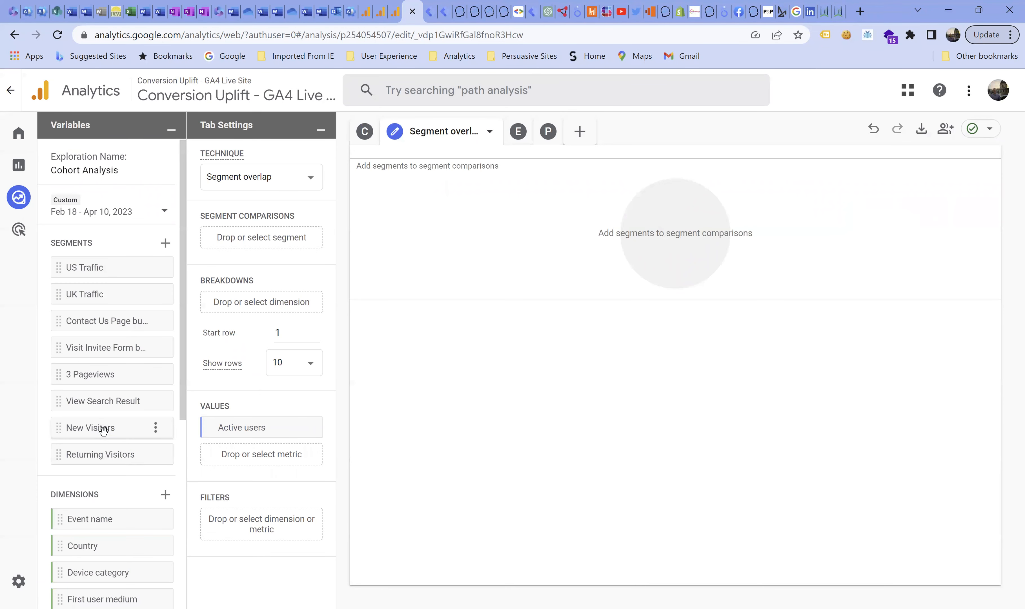
Add New Visitors and Returning Visitors to the segment comparisons and inspect the New Visitors circle in the overlap chart.
left_click_drag(103, 430, 267, 242)
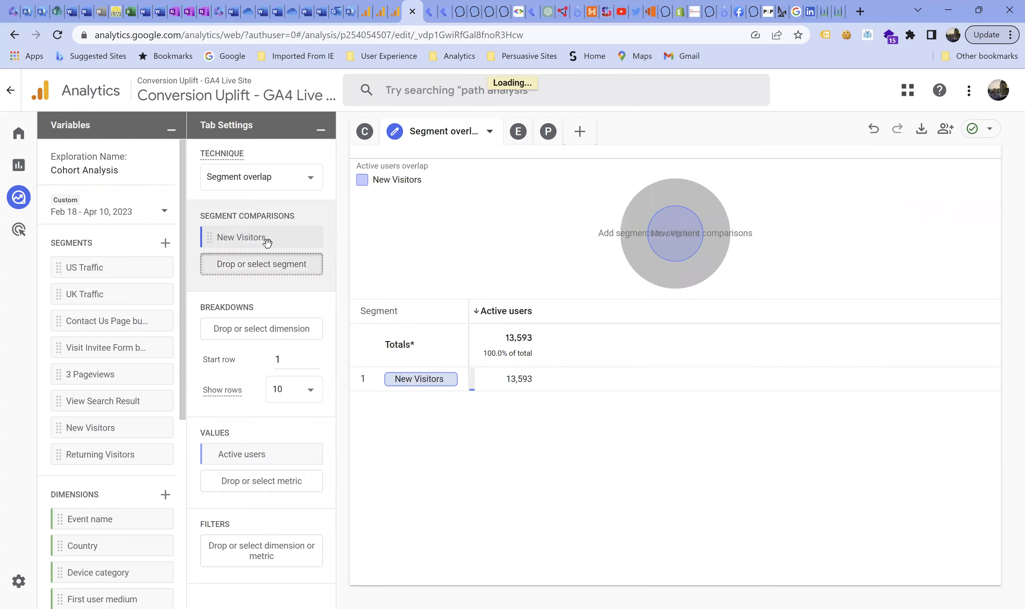
left_click_drag(91, 458, 257, 266)
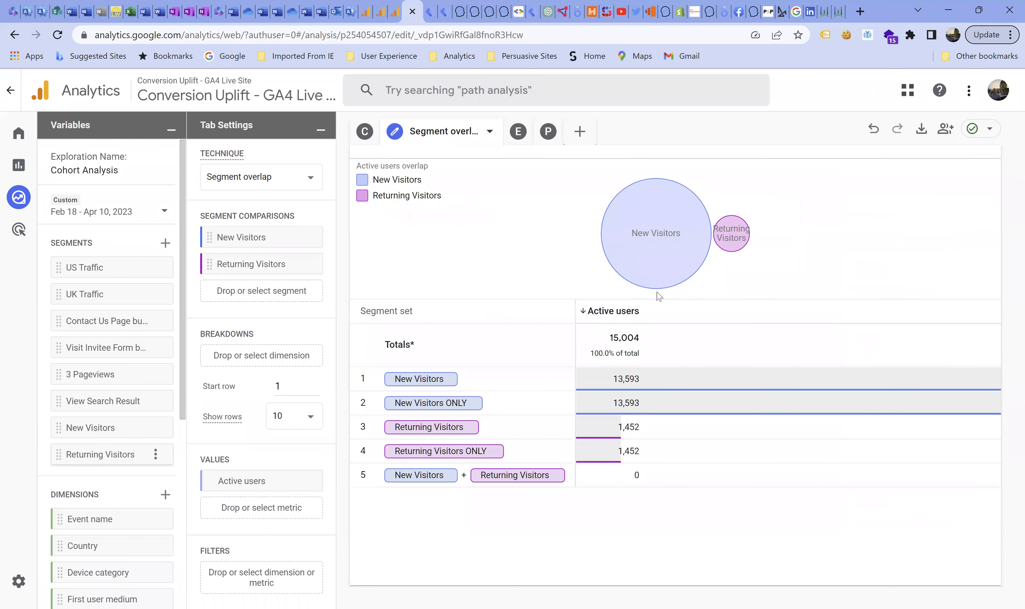
mouse_move(679, 244)
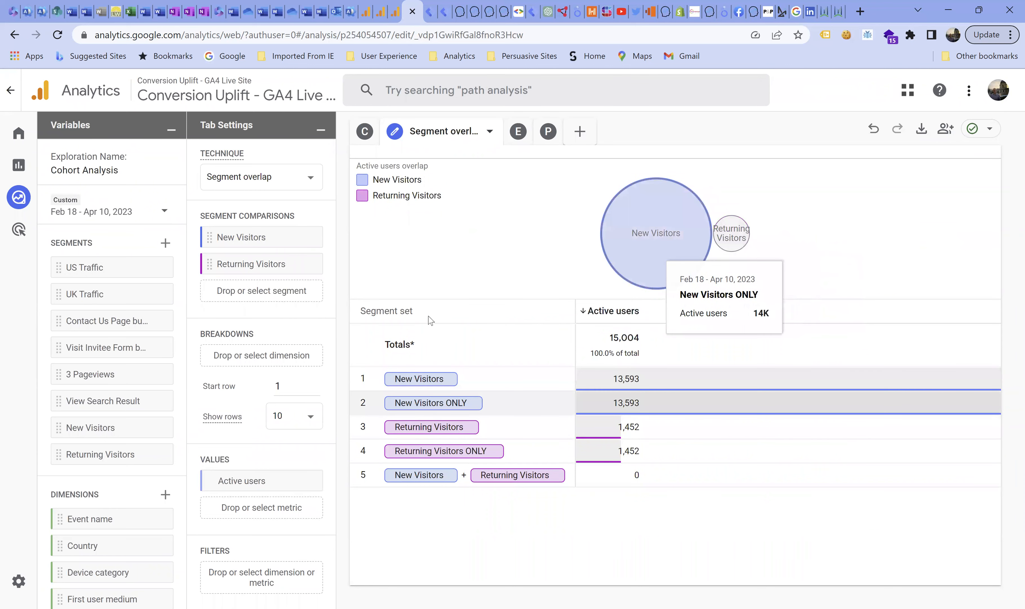